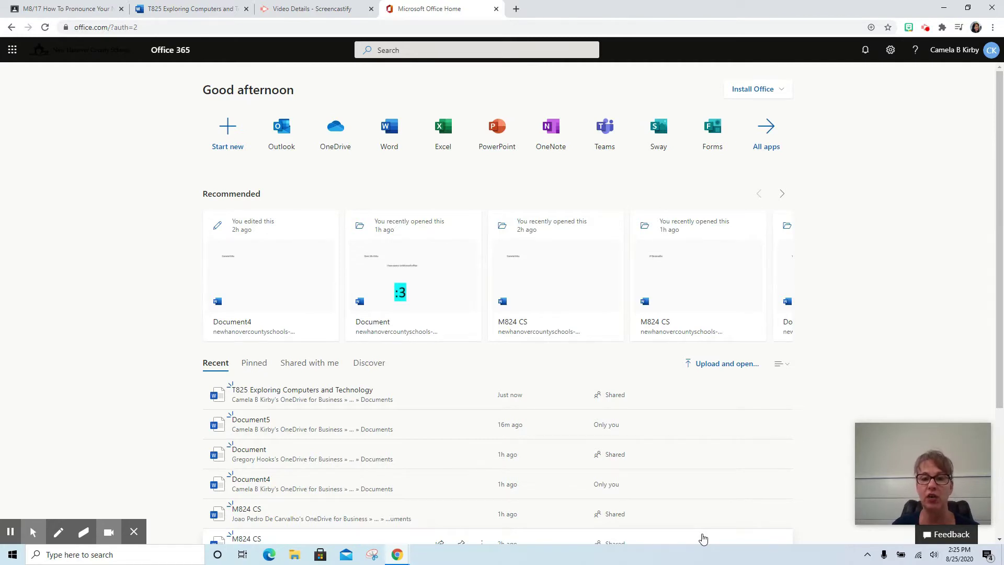
Step: Launch Word from the Office 365 app row
left_click(404, 130)
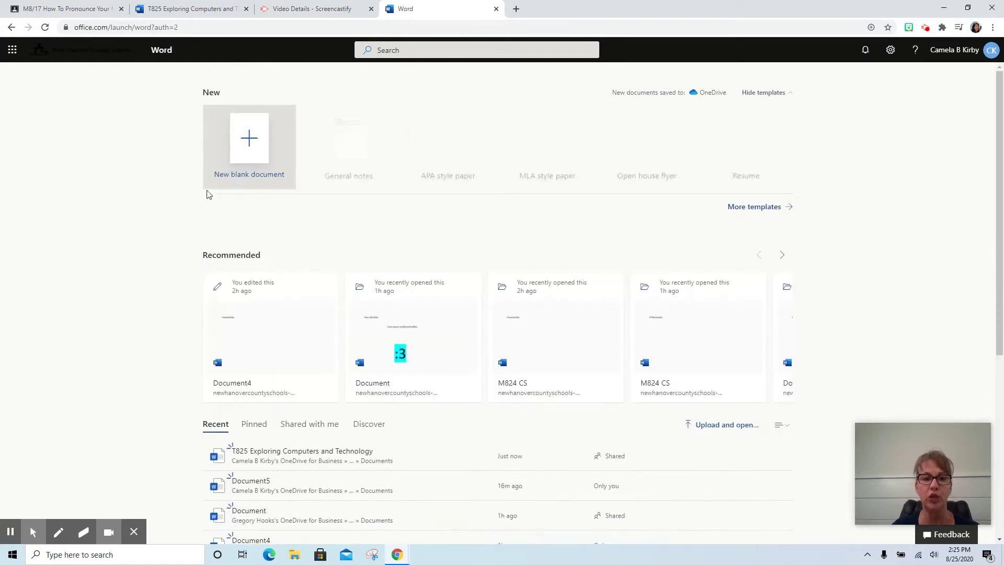
Step: Create a new blank document reading 'This is my work.' and bring up its File options
left_click(249, 141)
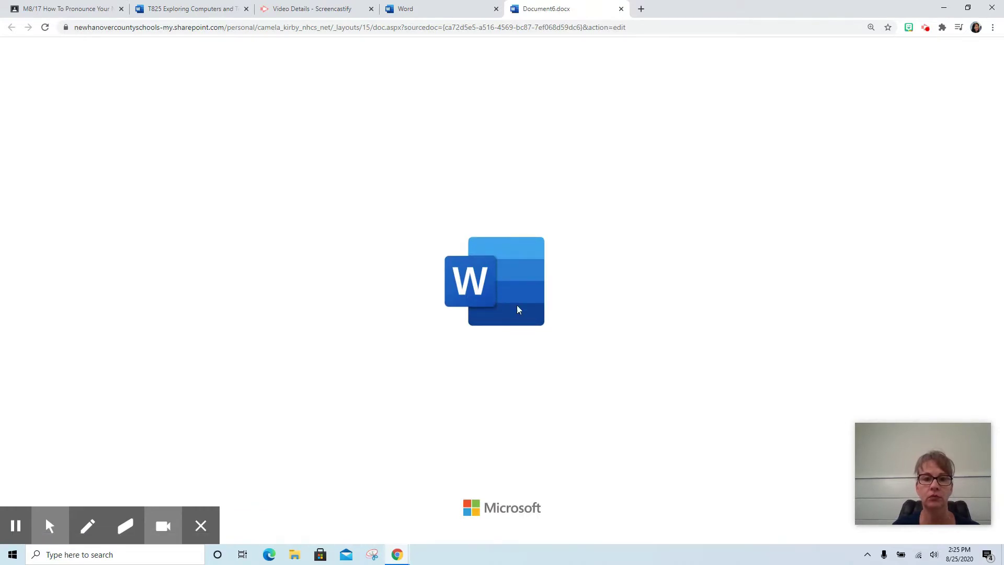
type("This is")
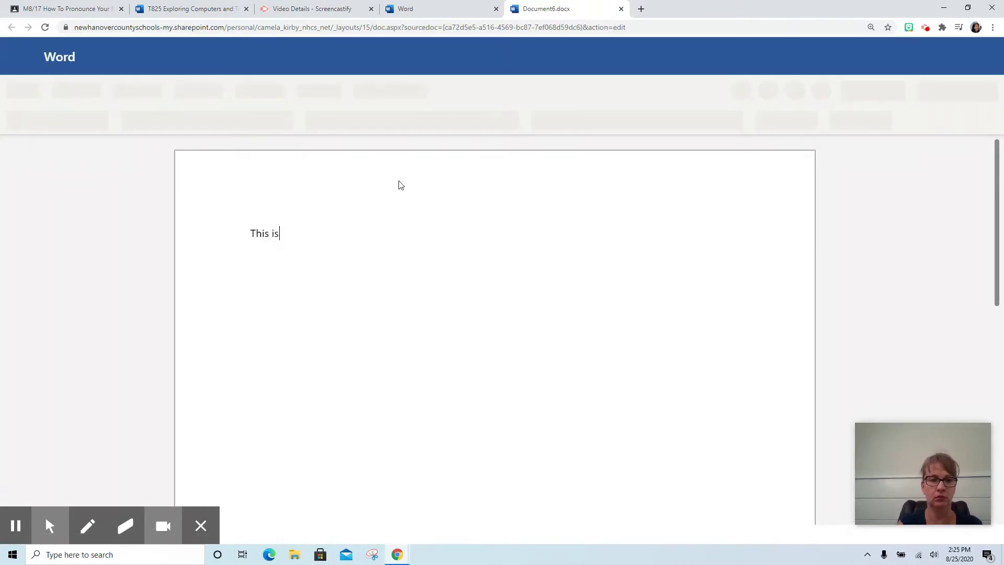
type(" my work.")
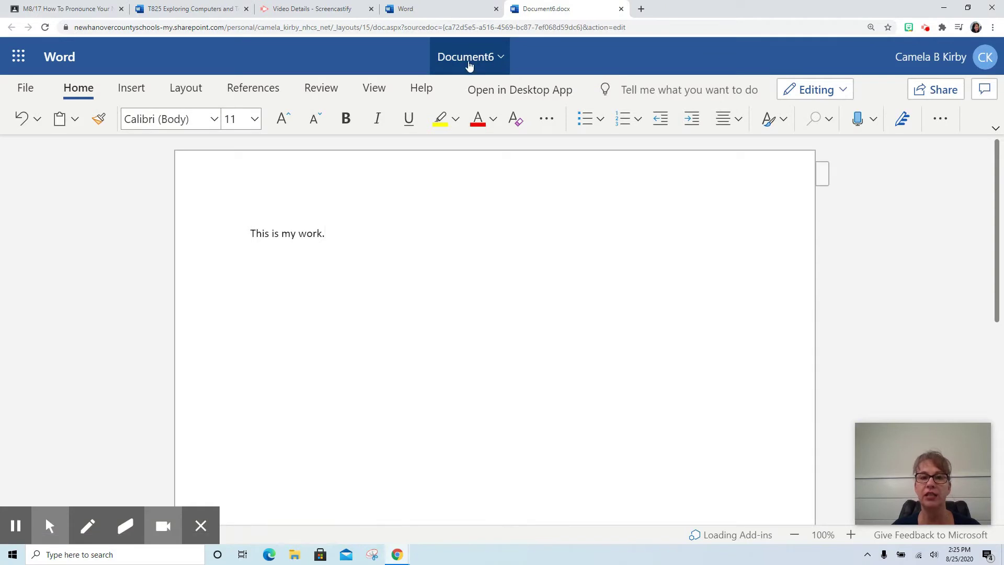
left_click(18, 92)
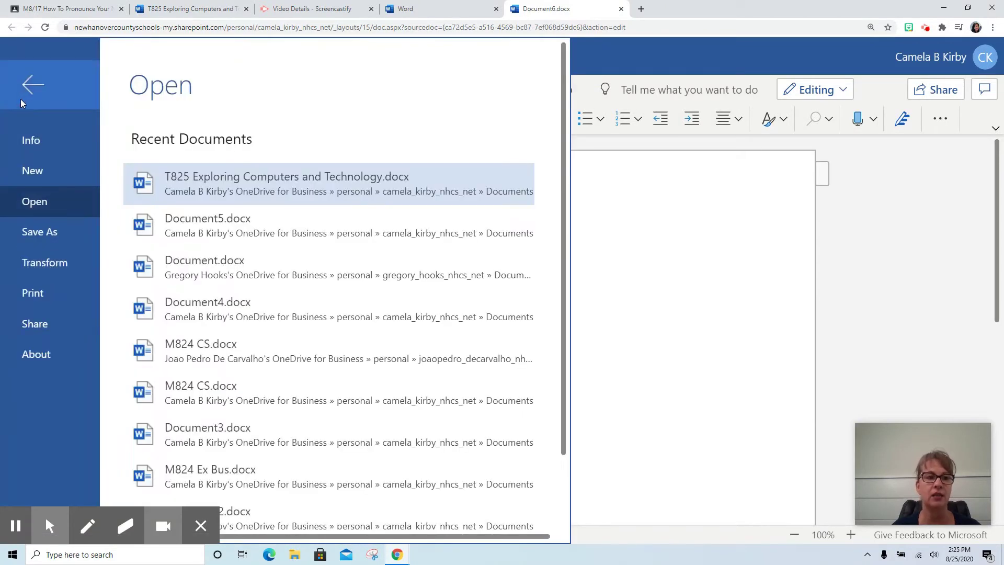
Step: Choose Save As to save a copy of Document6 under a new name
left_click(39, 235)
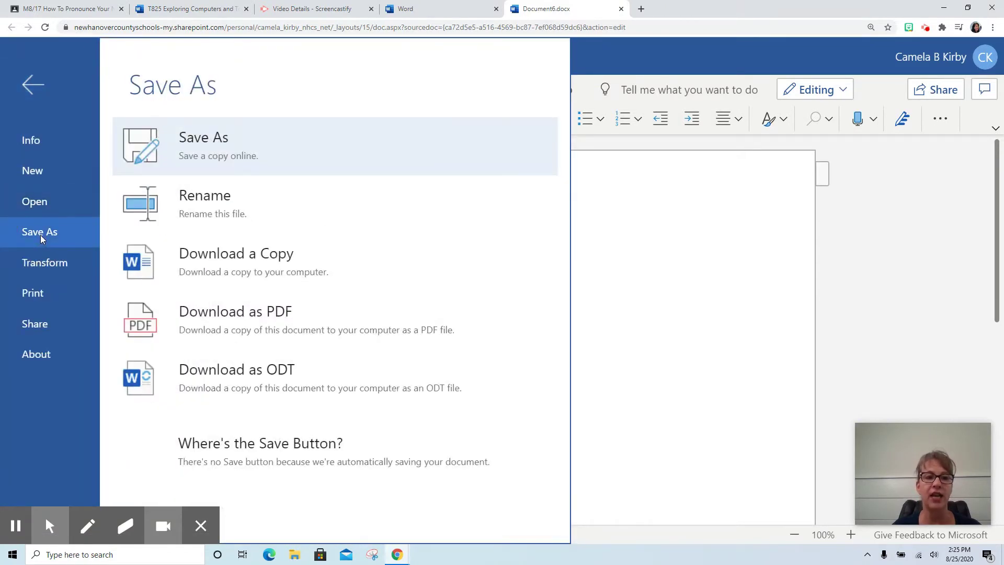
left_click(196, 143)
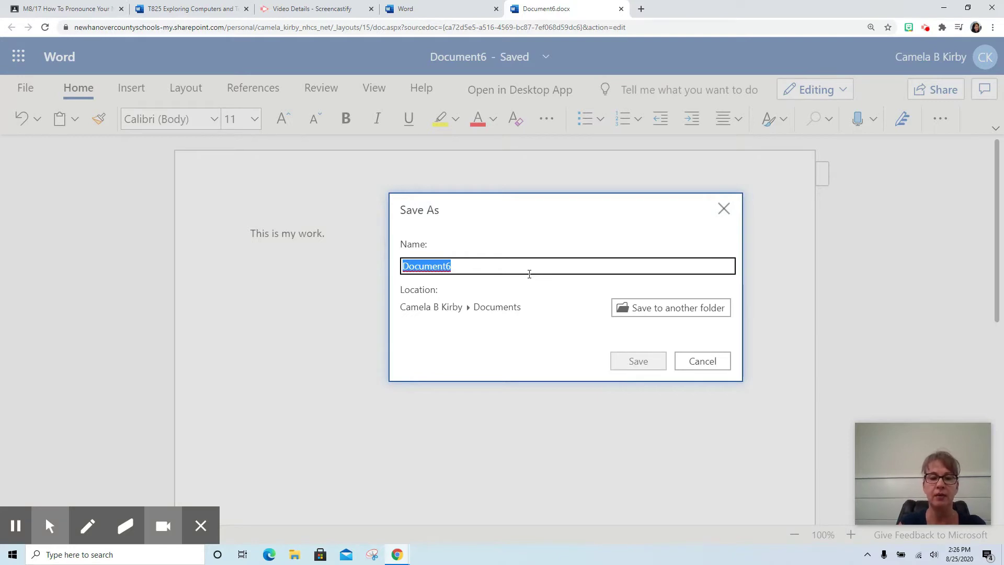
Step: Save the copy in Documents under the name 'T825 Ex Comp and Tech'
type("My S")
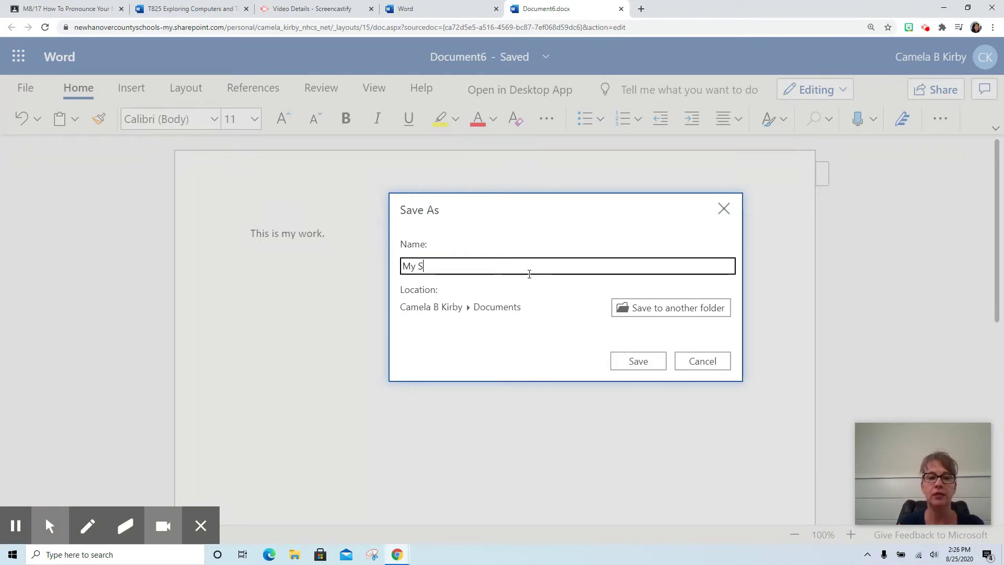
type("aved Work")
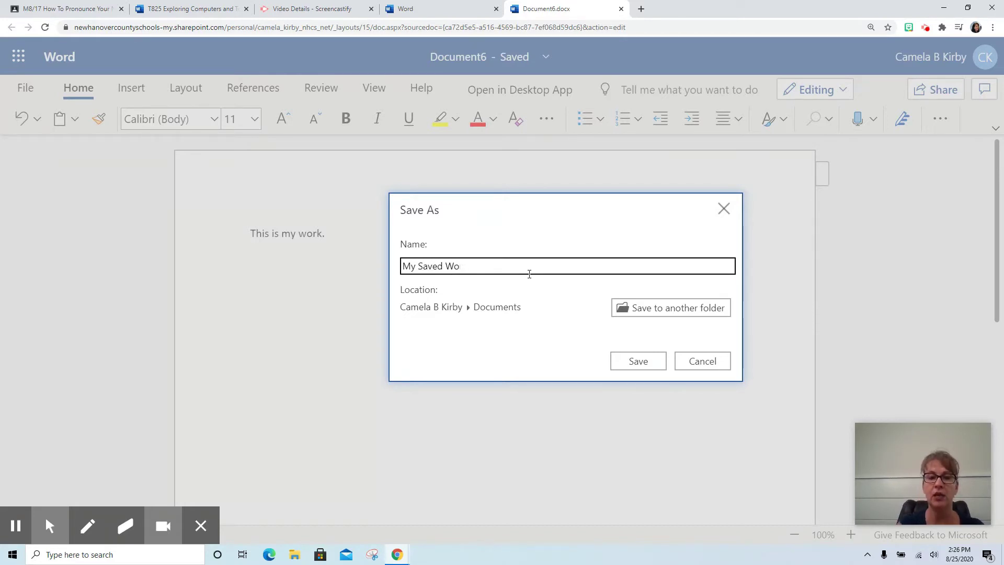
key("BackSpace")
key("BackSpace")
key("BackSpace")
key("BackSpace")
key("BackSpace")
key("BackSpace")
key("BackSpace")
key("BackSpace")
key("BackSpace")
key("BackSpace")
key("BackSpace")
key("BackSpace")
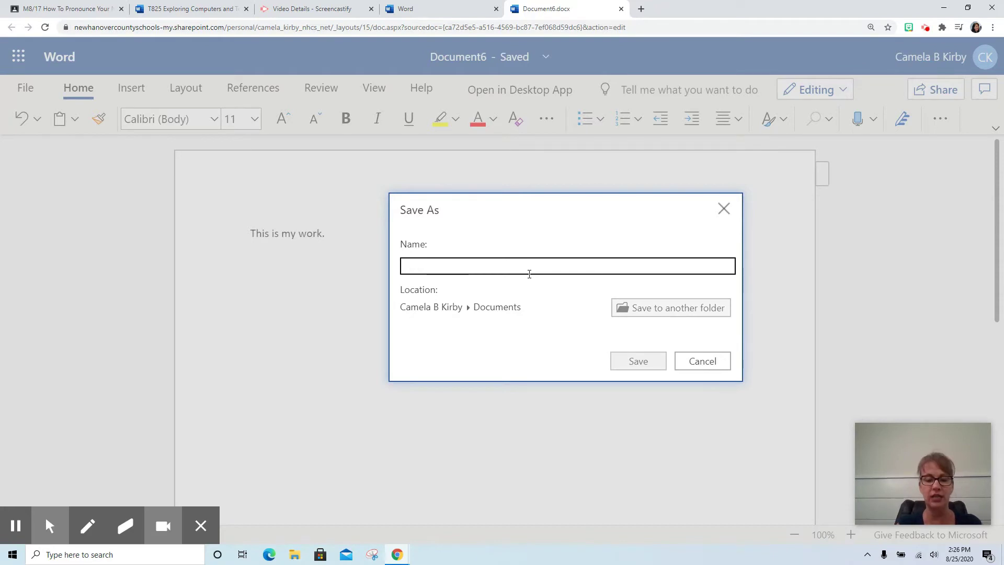
type("T")
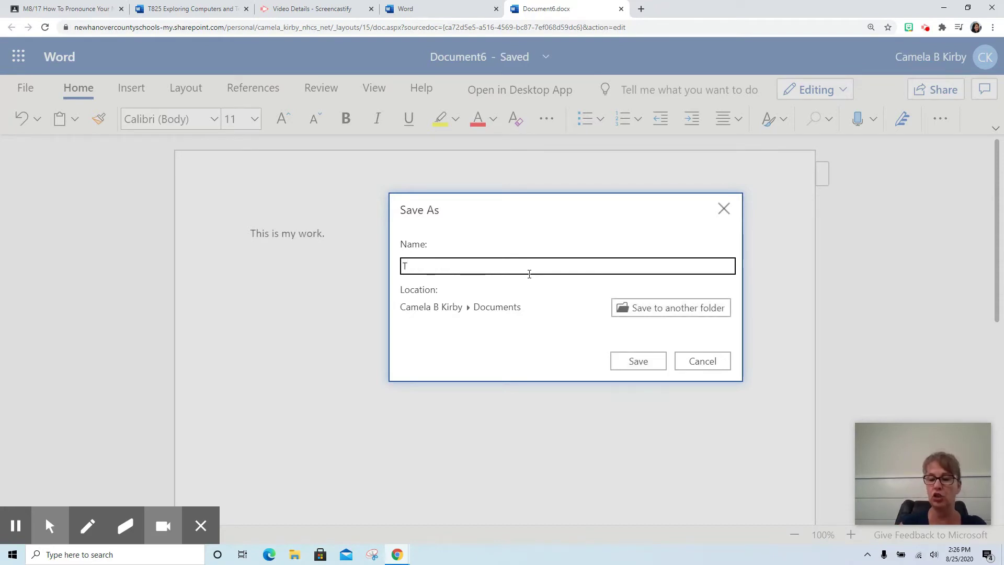
type("825")
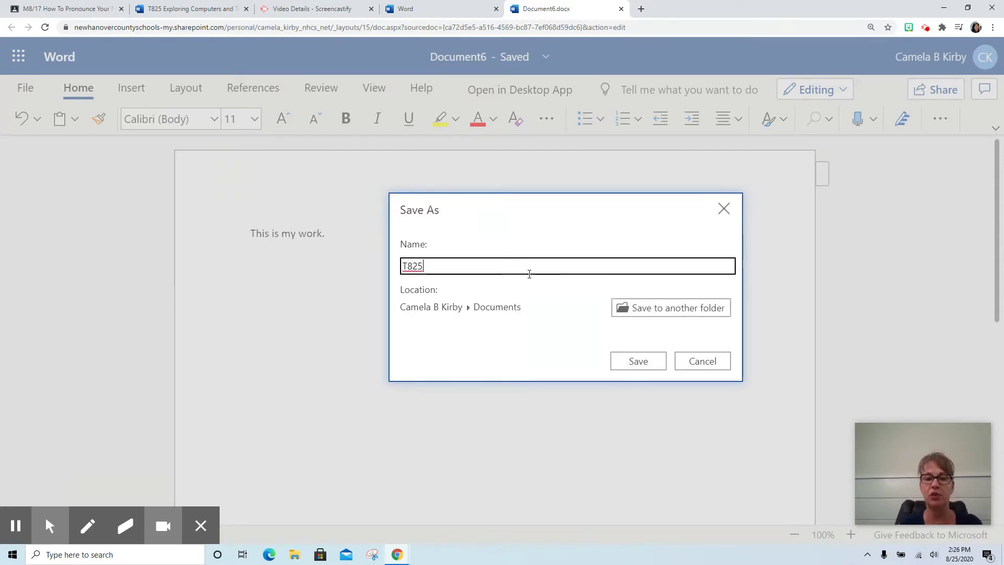
type(" E")
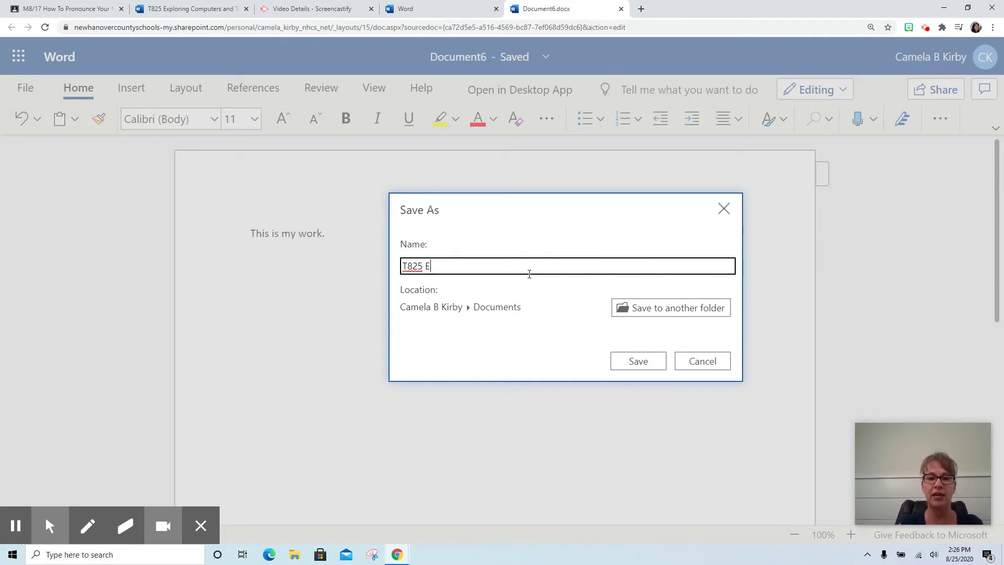
type("X Compu")
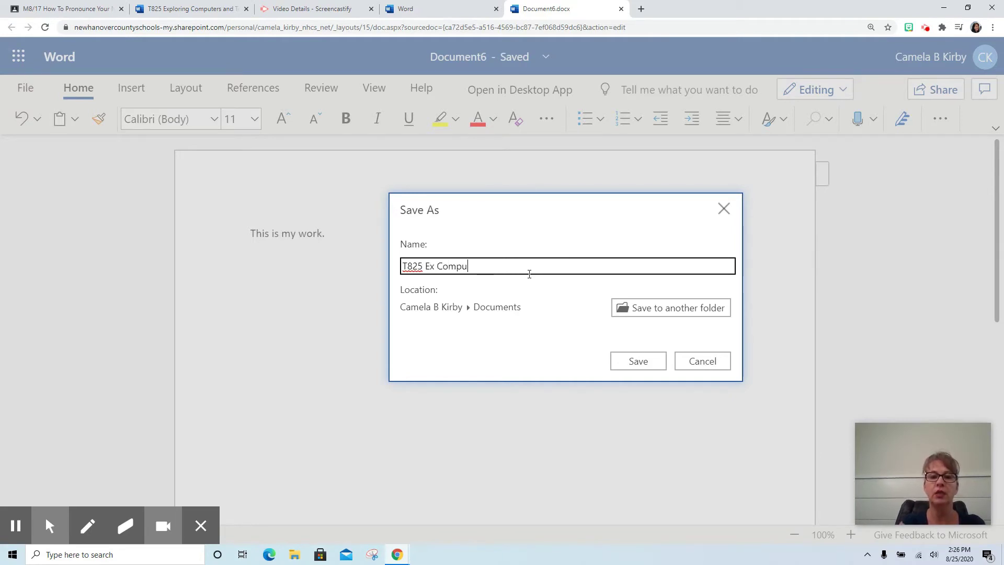
key("BackSpace")
type("and Tech")
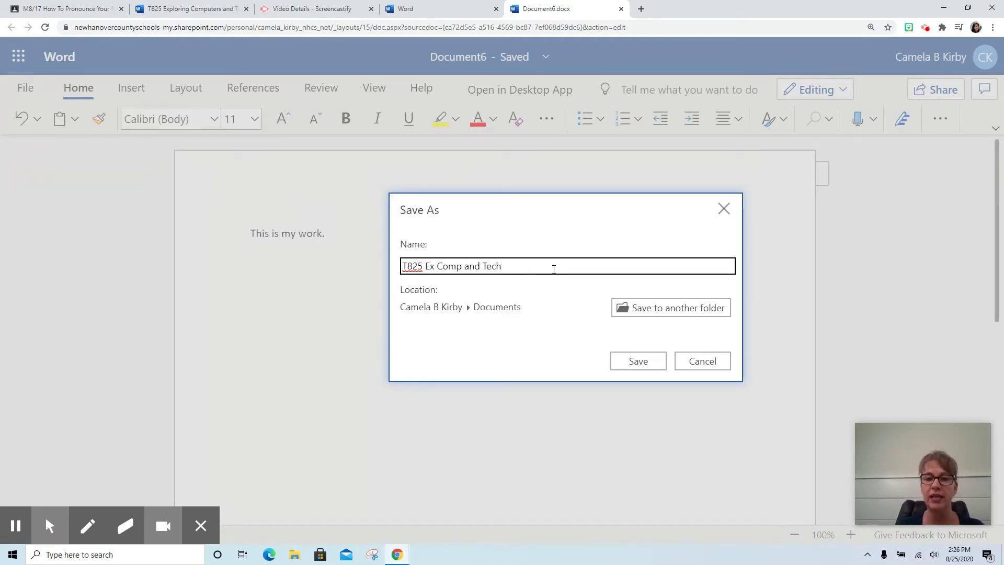
left_click(634, 362)
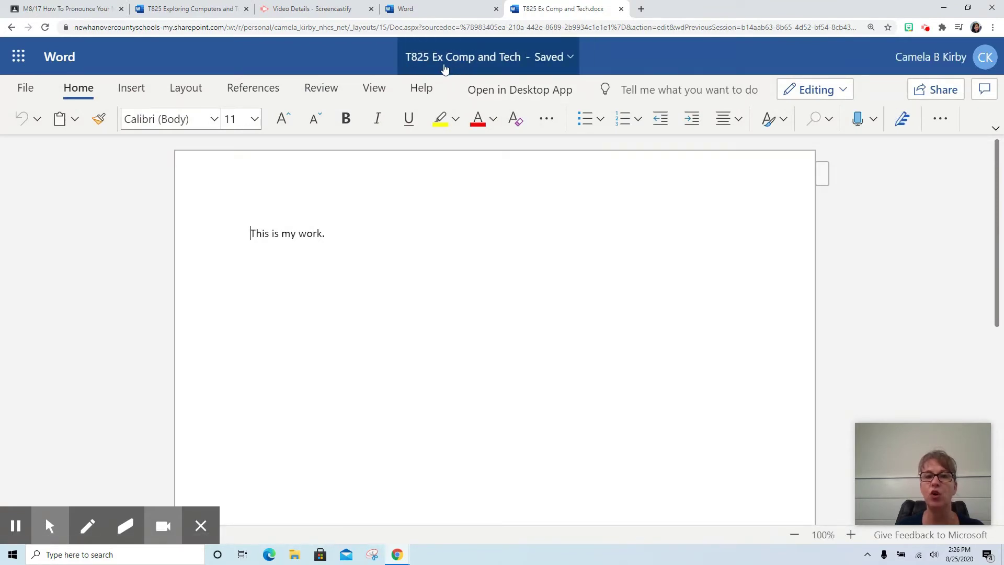
Step: Append a line of random filler text after 'This is my work.' and bring up sharing
left_click(345, 231)
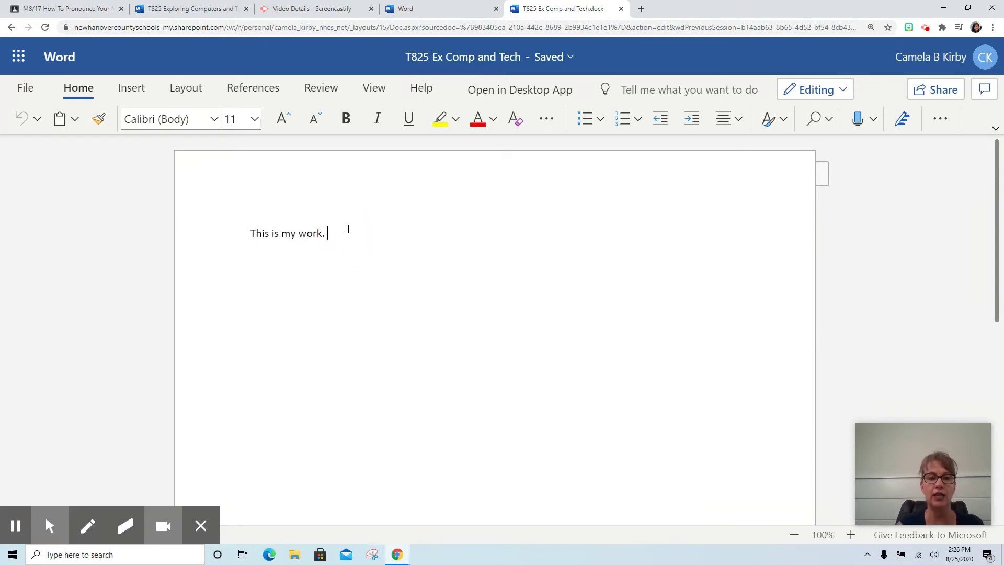
type("Klkajsdf;l jsdfl;jadss; fljasd;flaj sdsd;lfkjasd;lfjasds;lf jasdsl;kkfj")
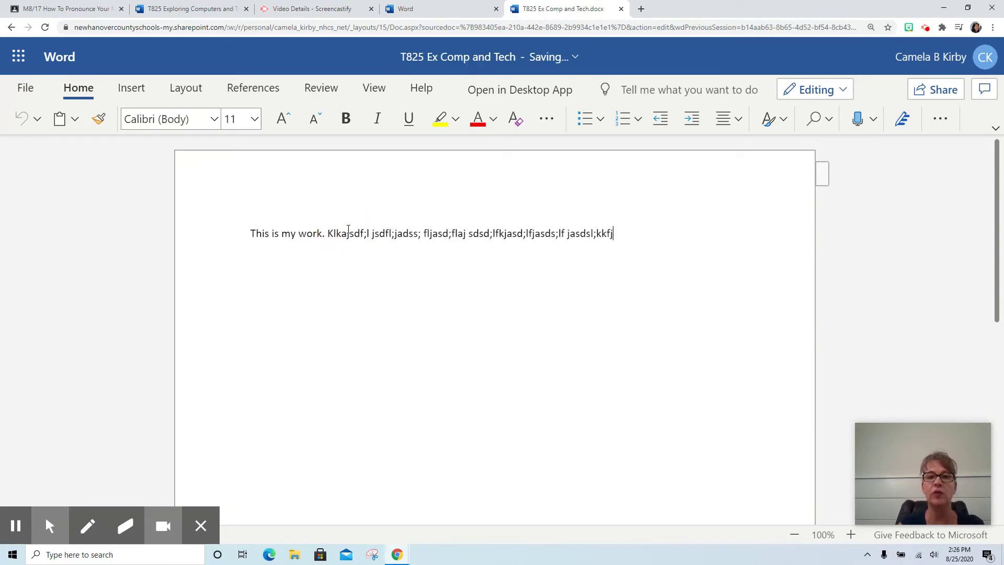
type("a;sld fjas;elfja; ldjf ;lsdj;lasdkj f")
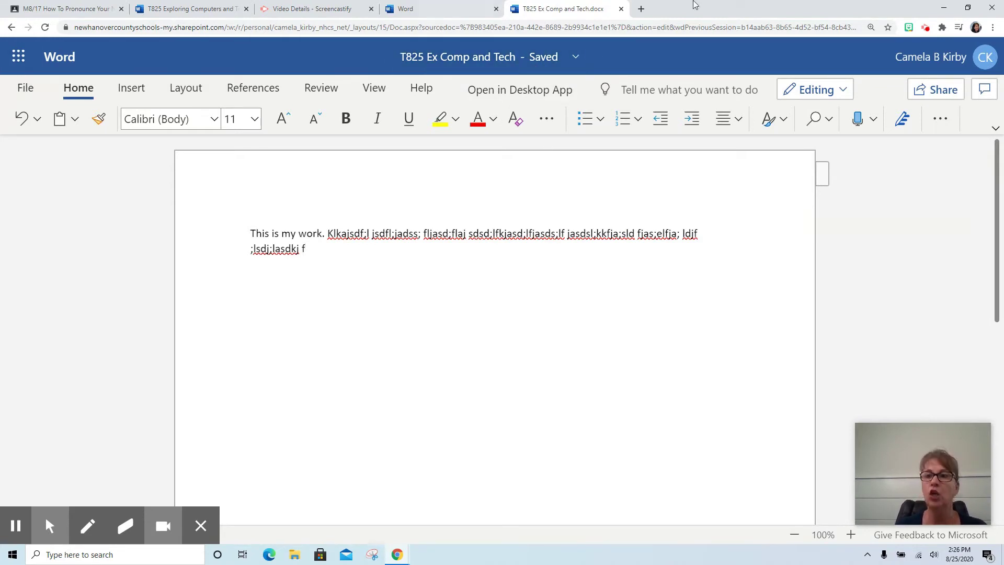
left_click(934, 89)
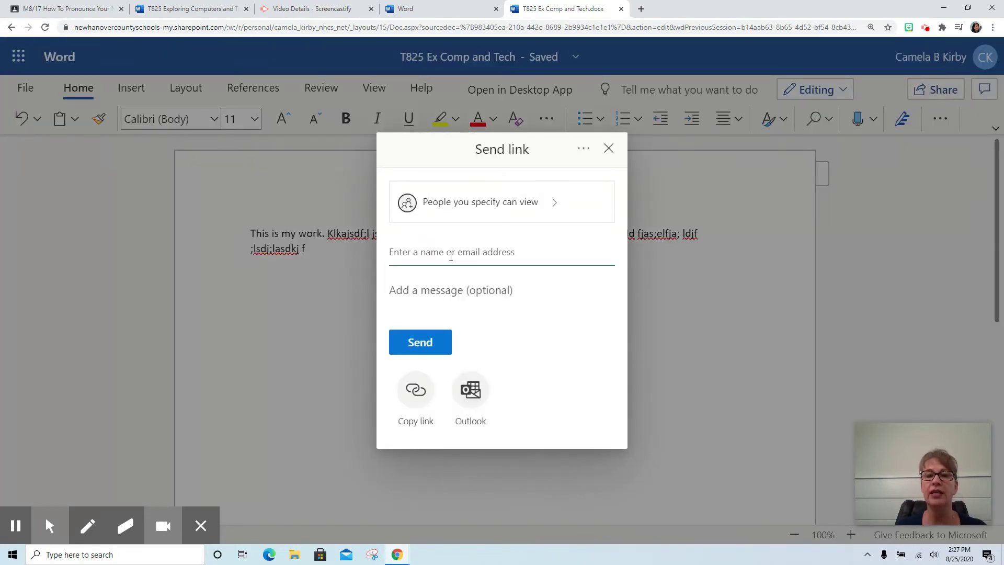
Step: Add the teacher as recipient and copy a share link viewable only by specified people
left_click(450, 250)
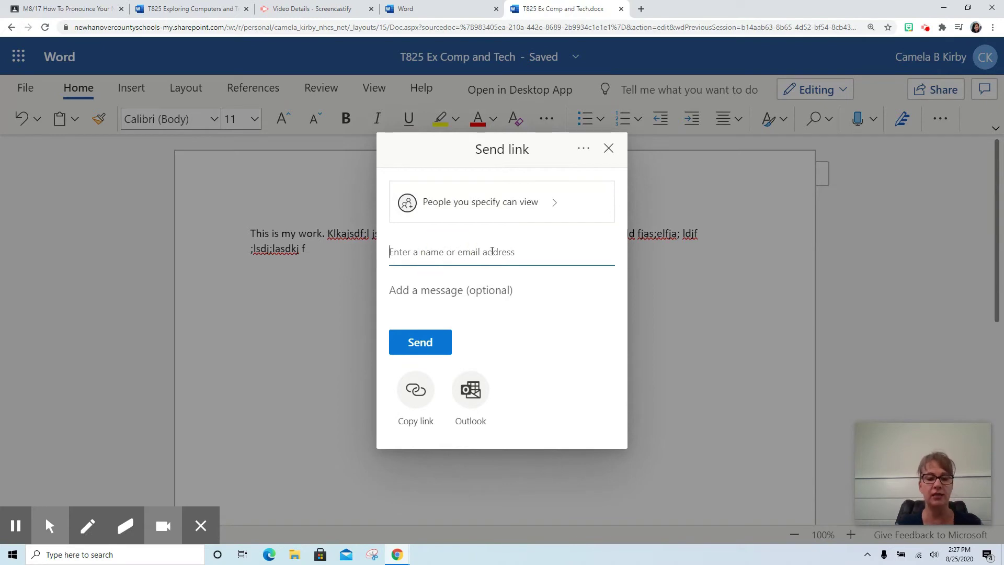
type("camela")
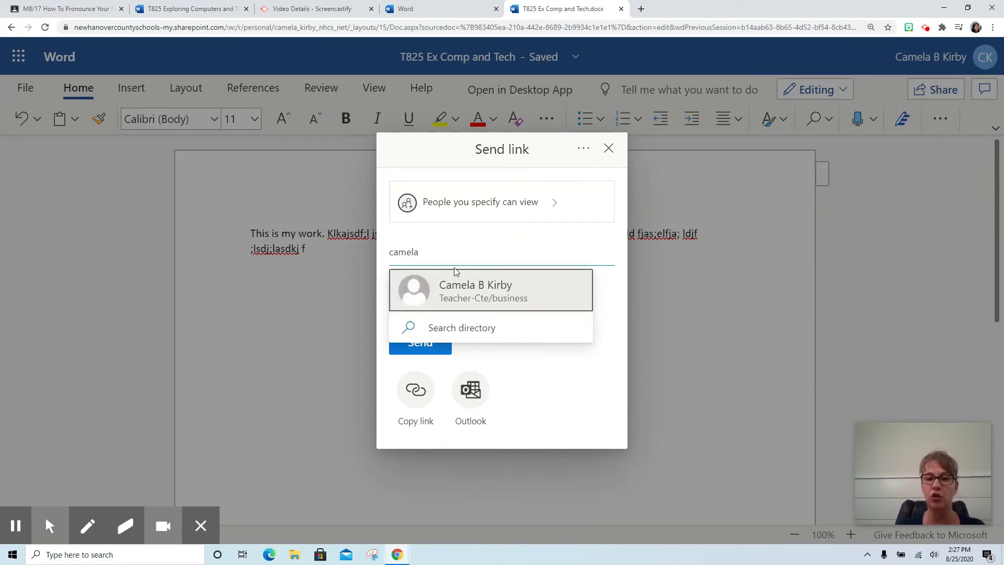
left_click(450, 295)
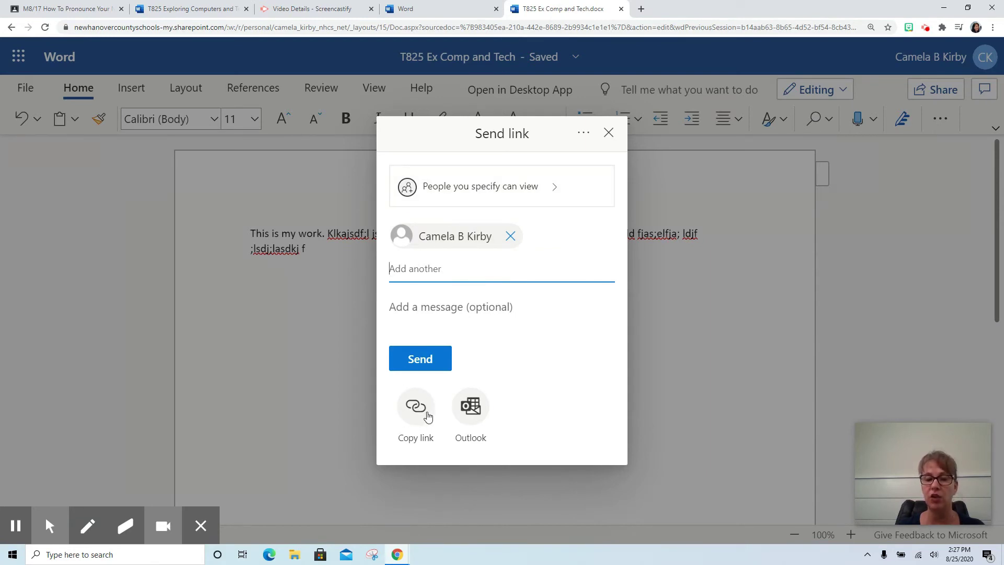
left_click(420, 416)
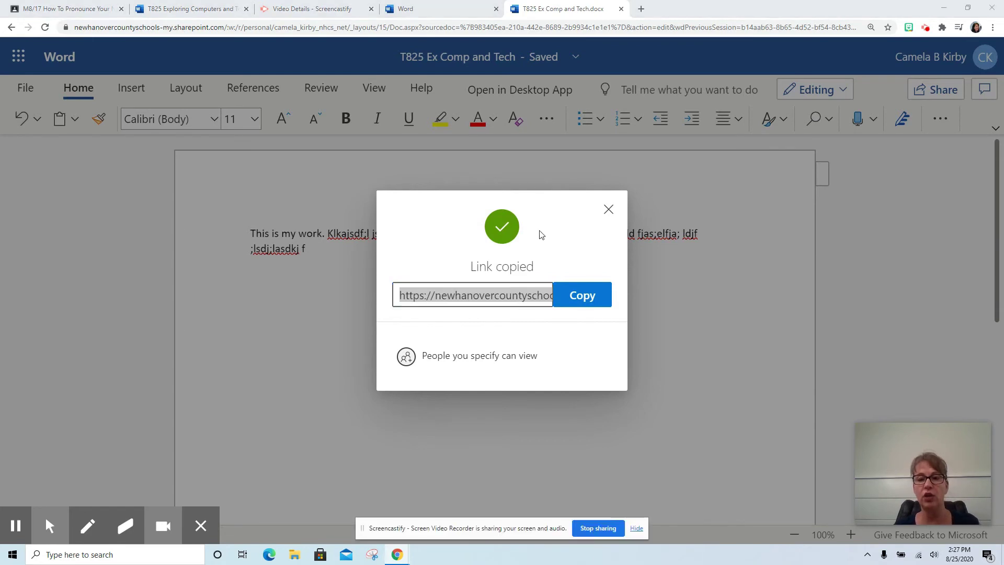
Step: Switch between open browser windows to reach the Google Classroom assignment page
key("alt+Tab")
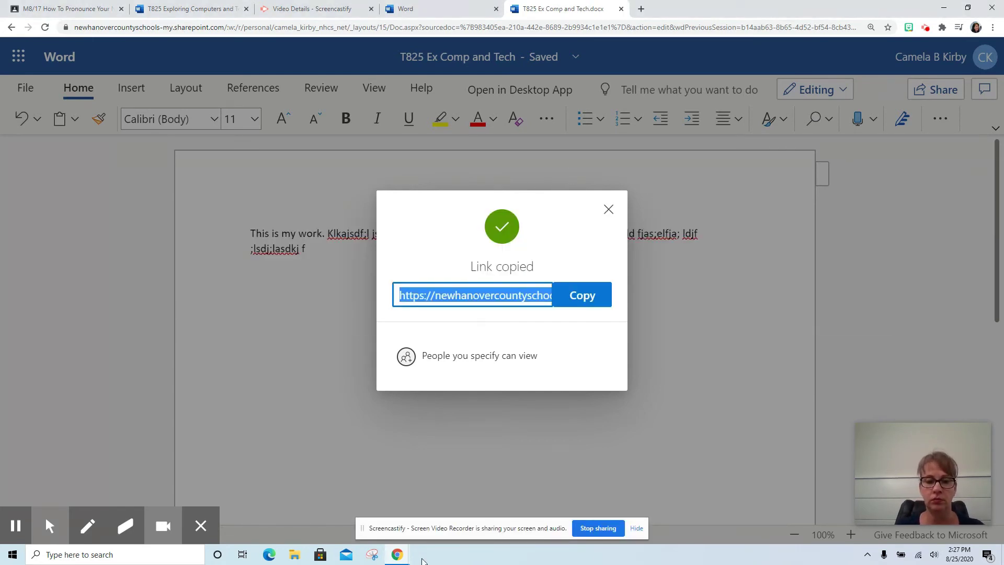
right_click(402, 554)
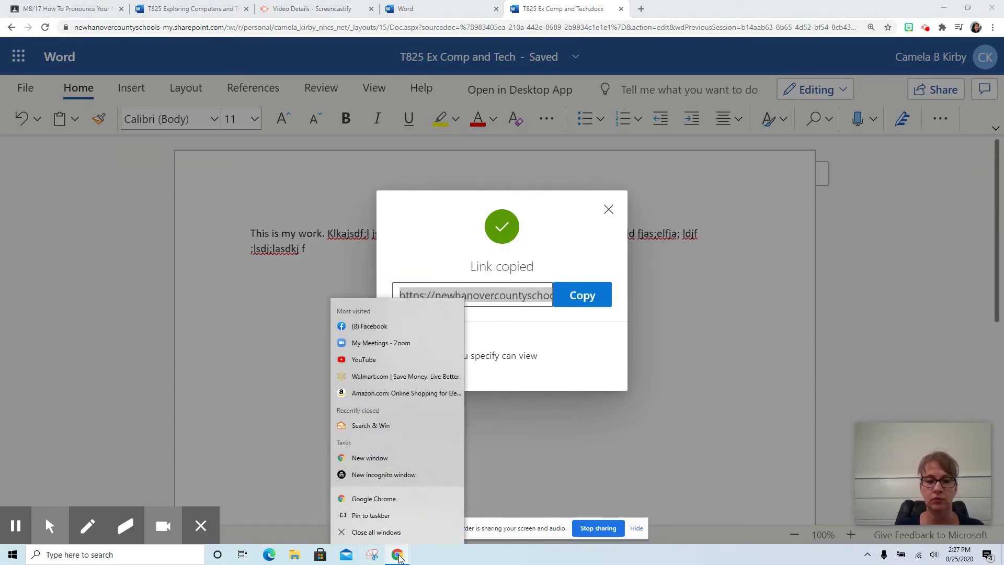
left_click(398, 553)
left_click(404, 525)
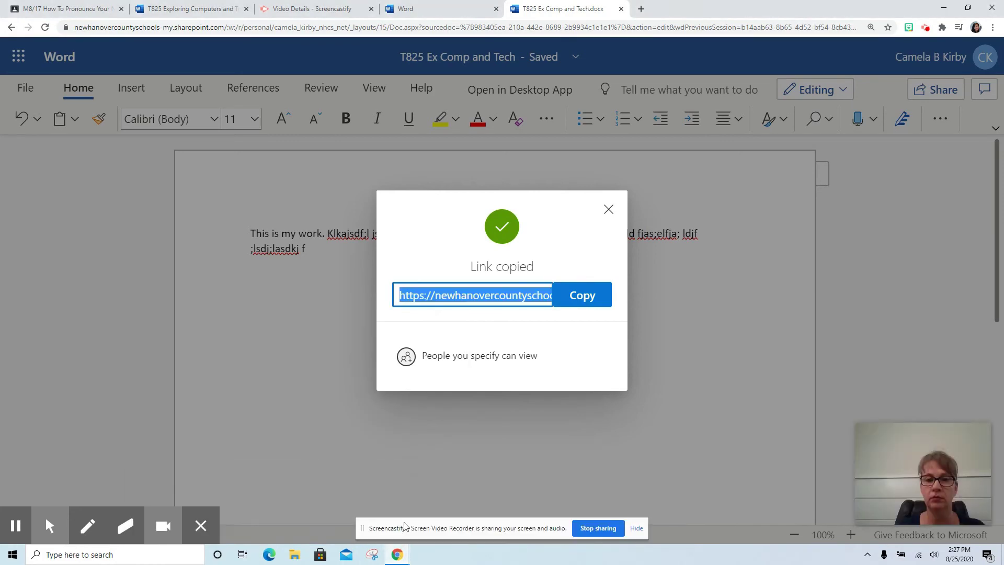
left_click(397, 554)
mouse_move(338, 532)
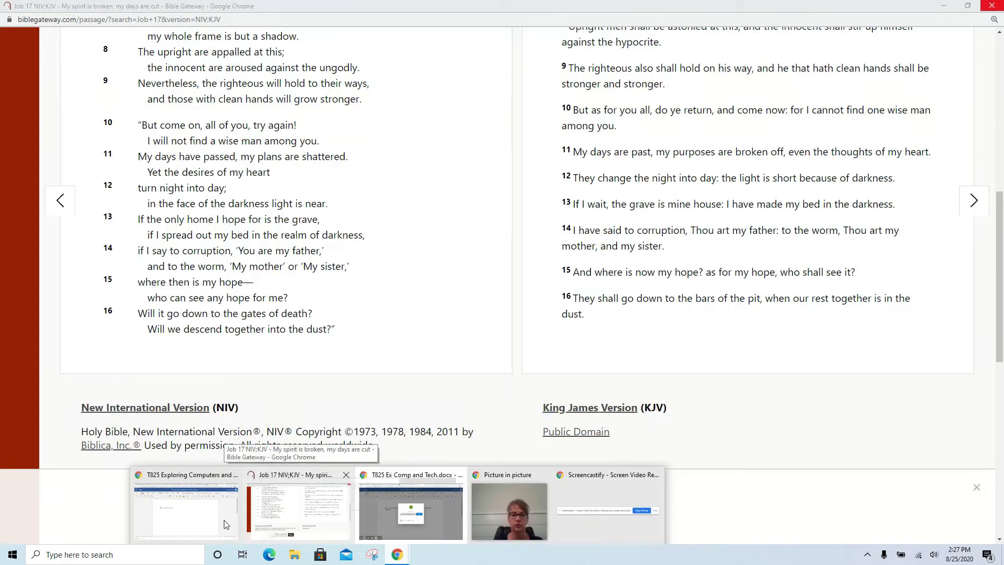
left_click(236, 486)
left_click(717, 9)
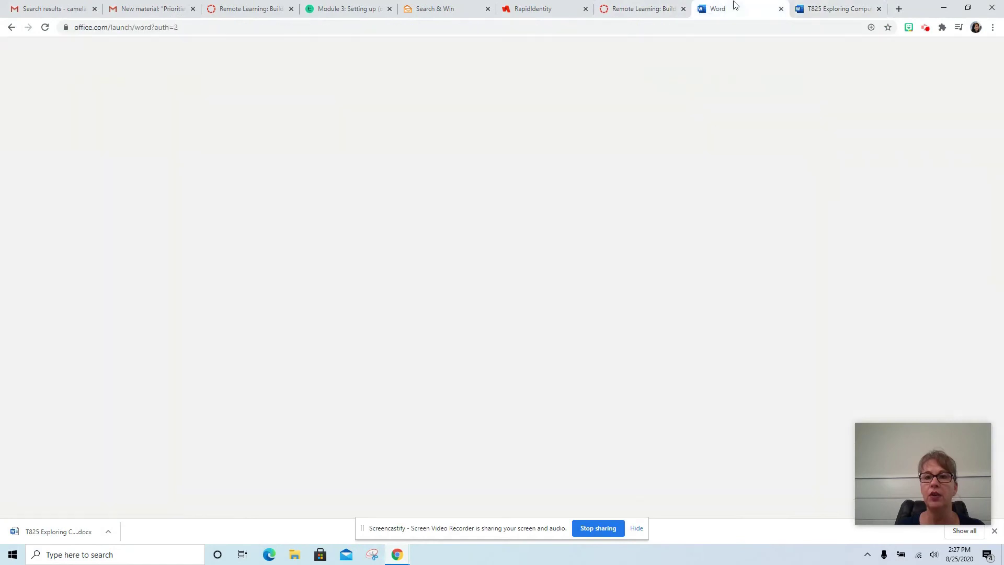
left_click(11, 27)
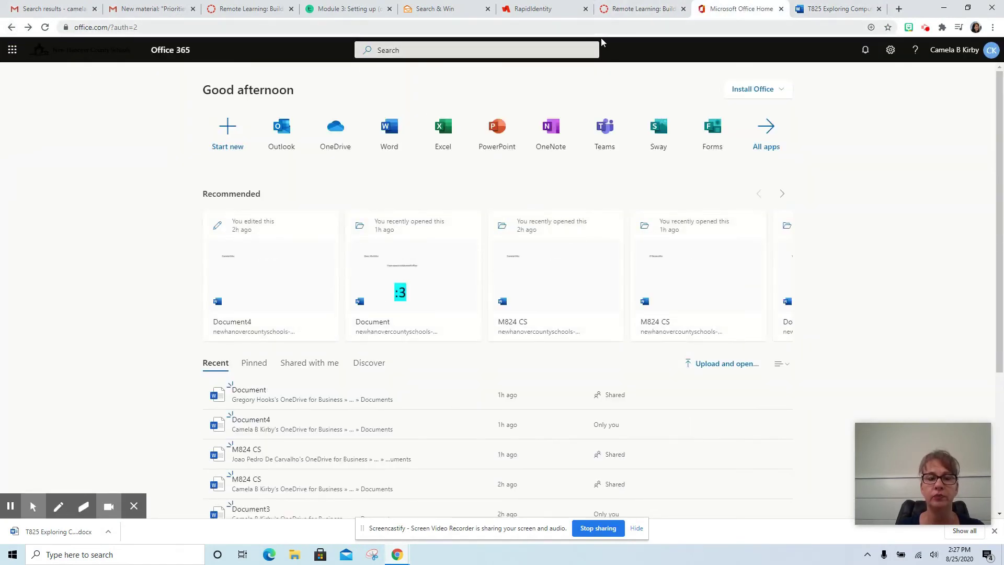
left_click(397, 554)
left_click(410, 502)
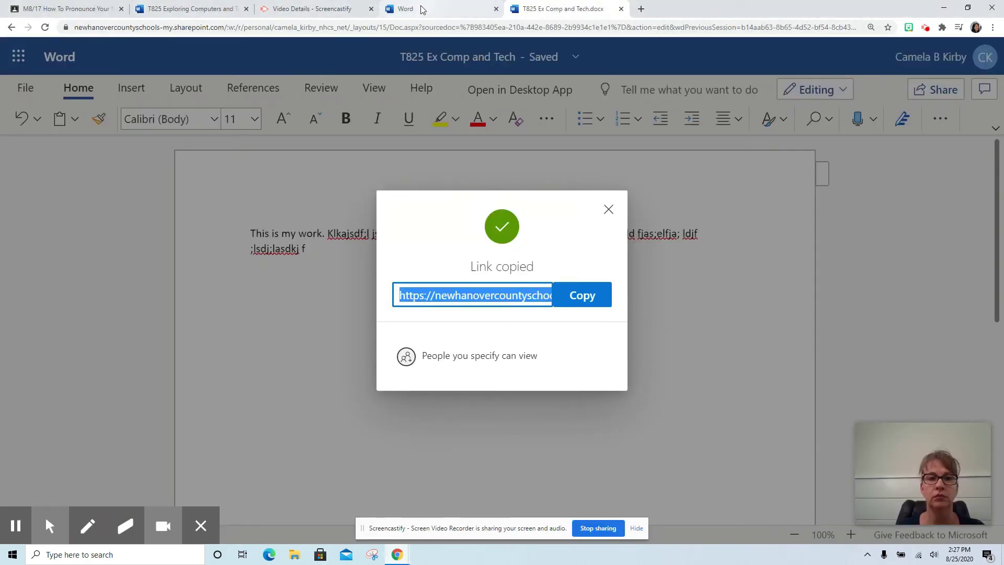
left_click(19, 15)
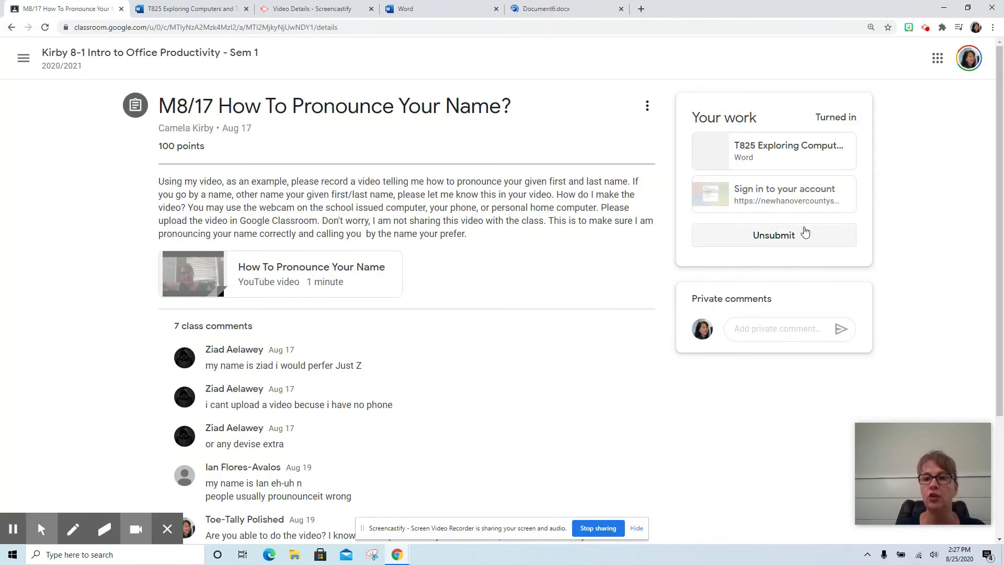
Step: Unsubmit the assignment and attach the pasted Word share link as a new link
left_click(795, 241)
left_click(592, 334)
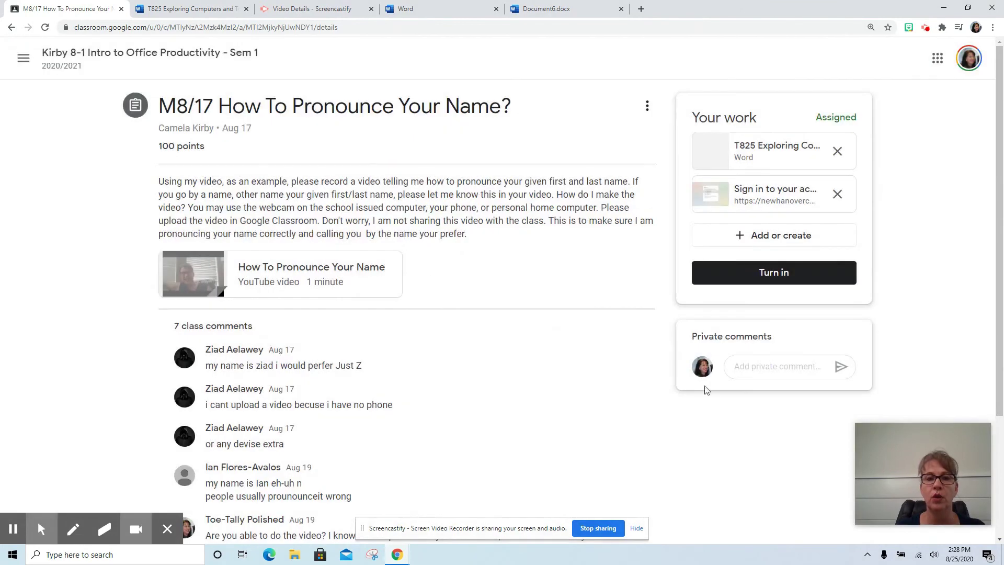
left_click(779, 240)
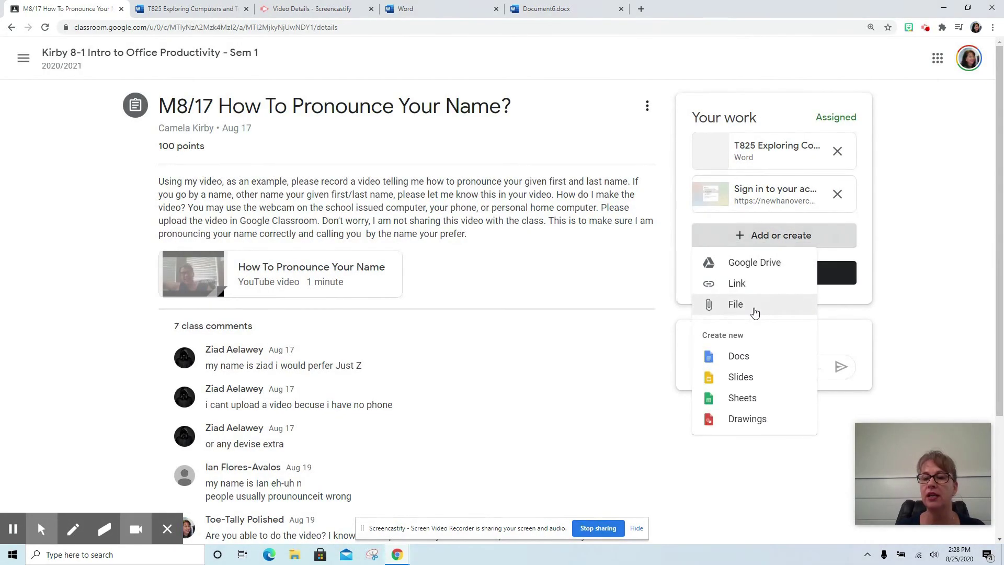
left_click(745, 287)
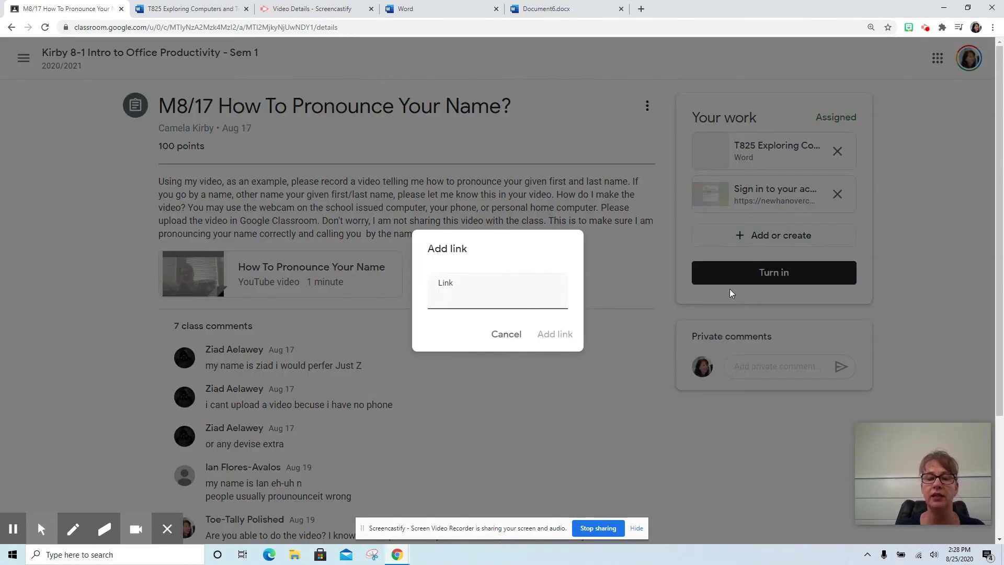
left_click(510, 301)
right_click(510, 302)
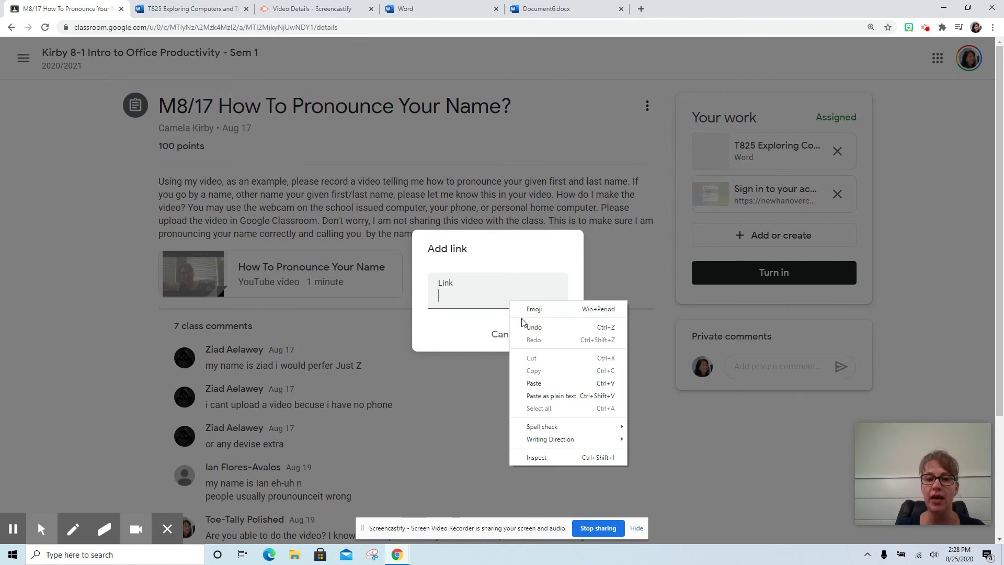
left_click(538, 387)
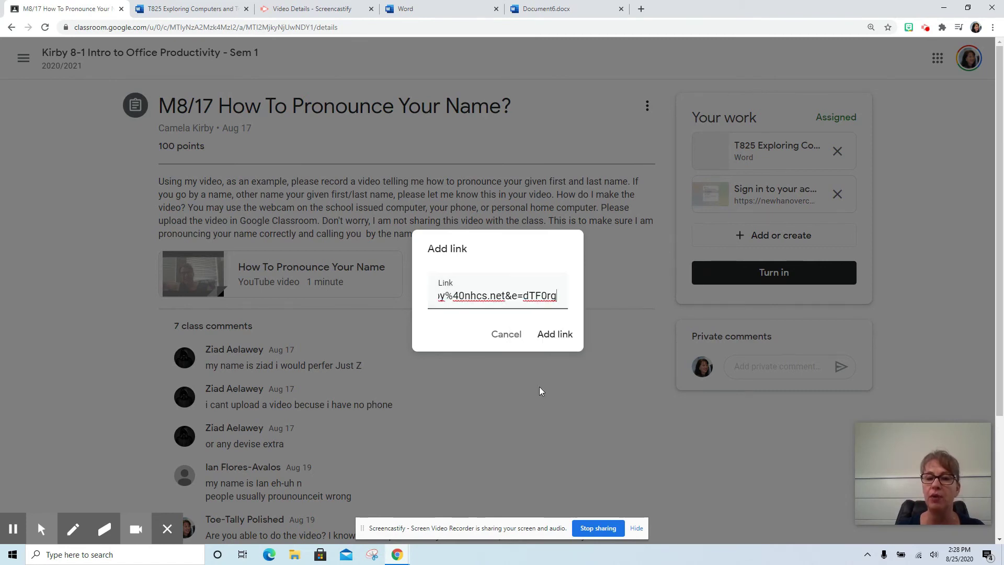
left_click(548, 344)
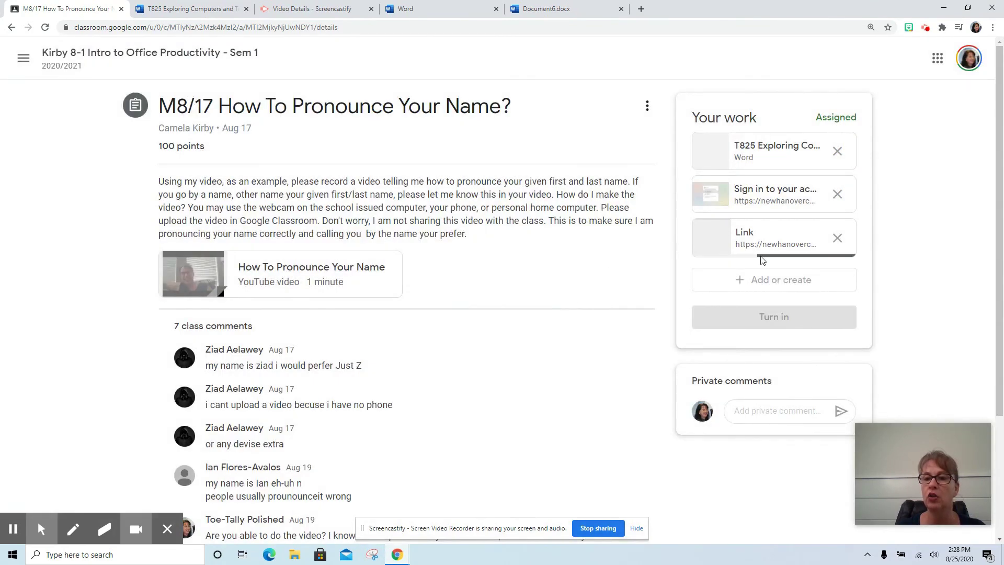
Step: Turn in the assignment with its three attachments, then return to the Office 365 window
left_click(773, 322)
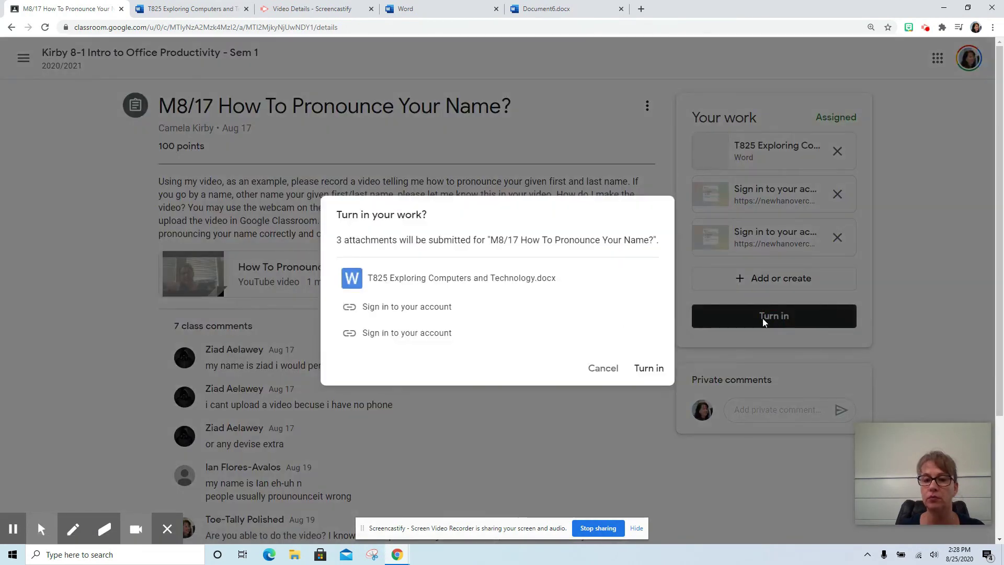
left_click(645, 372)
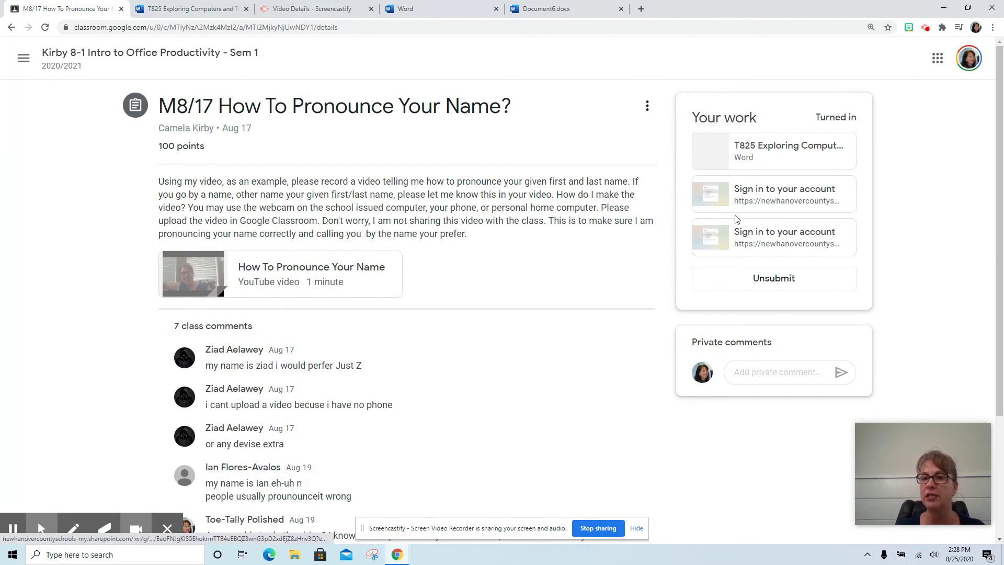
mouse_move(895, 490)
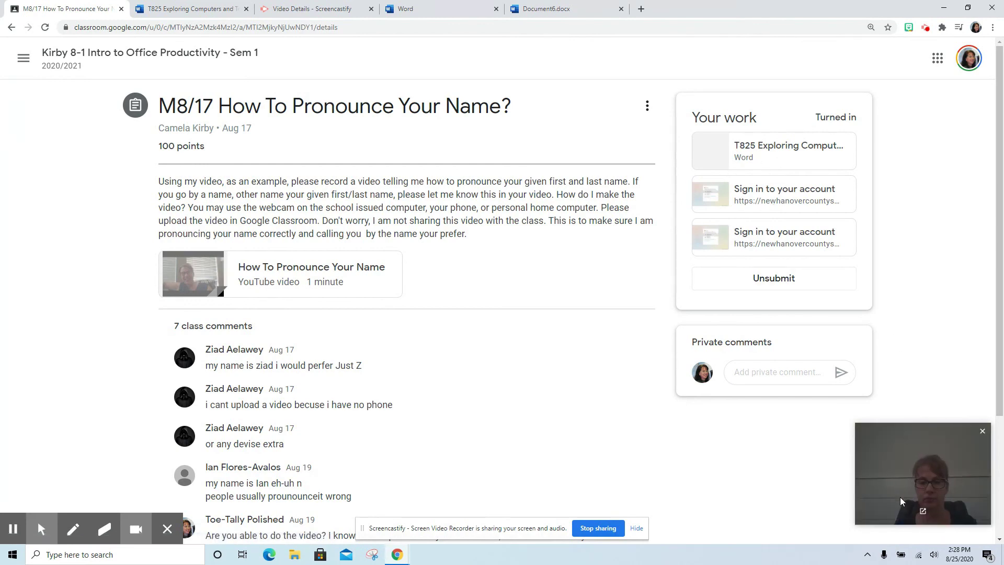
key("alt+Tab")
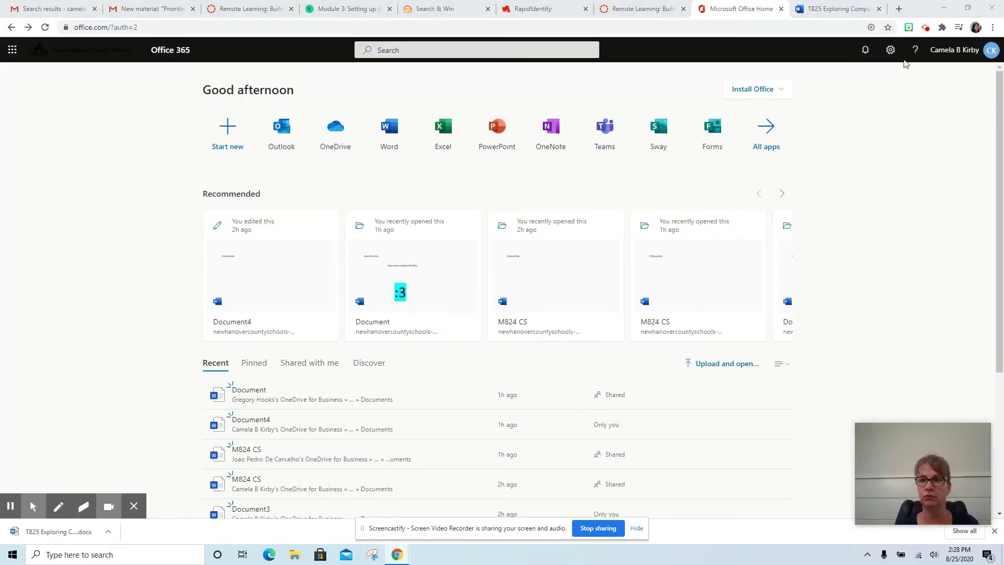
left_click(925, 28)
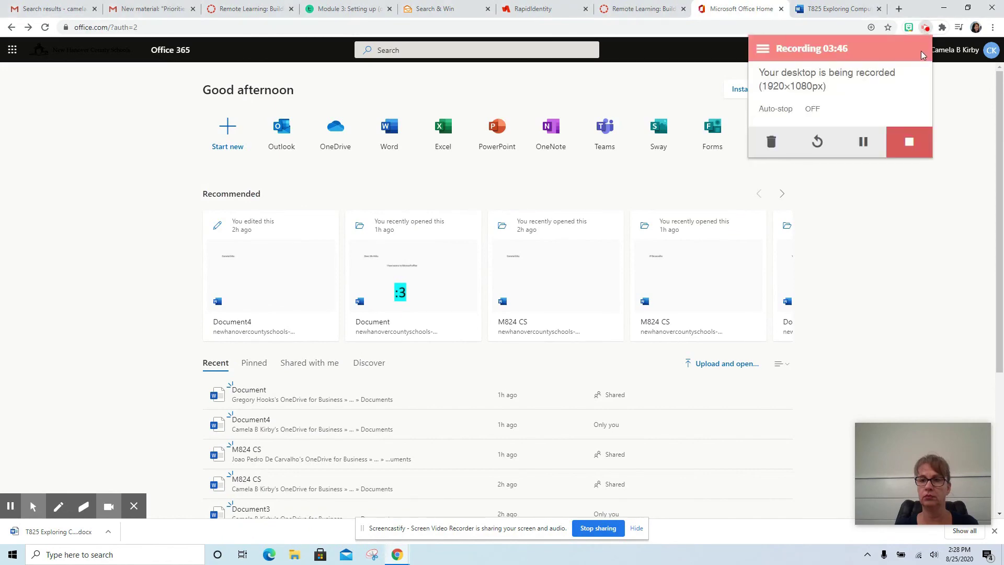